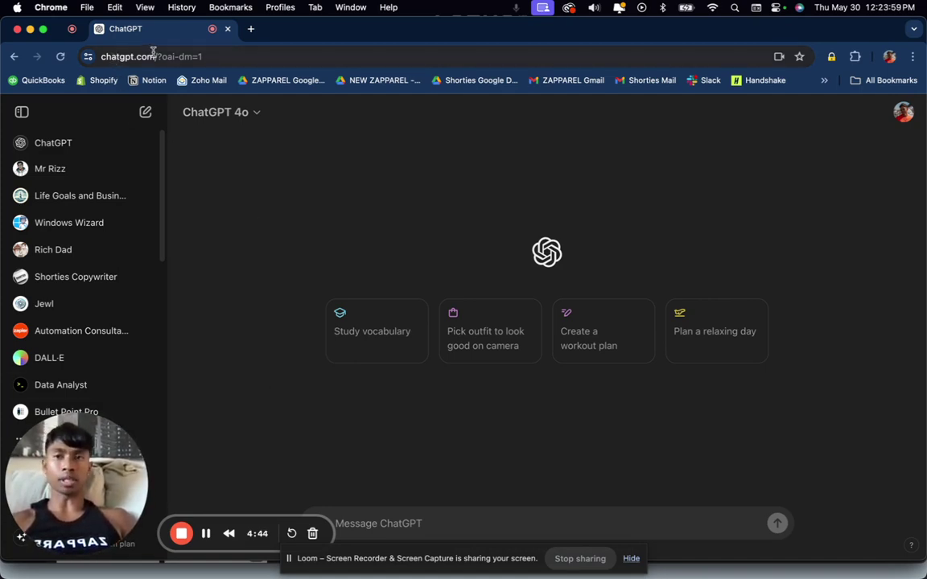
Open the DALL·E GPT in ChatGPT and submit the prompt "create an image of a dog".
click(101, 55)
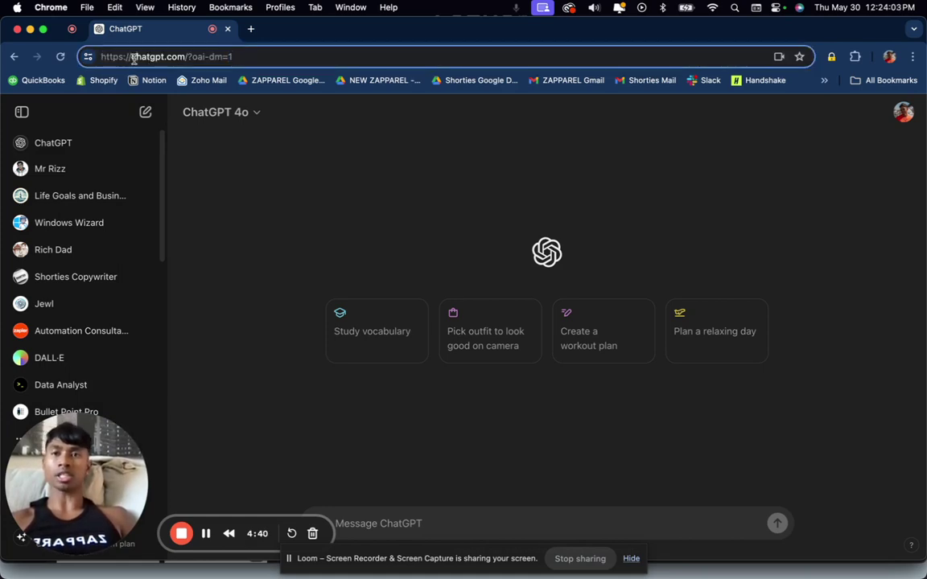
drag(130, 56, 184, 58)
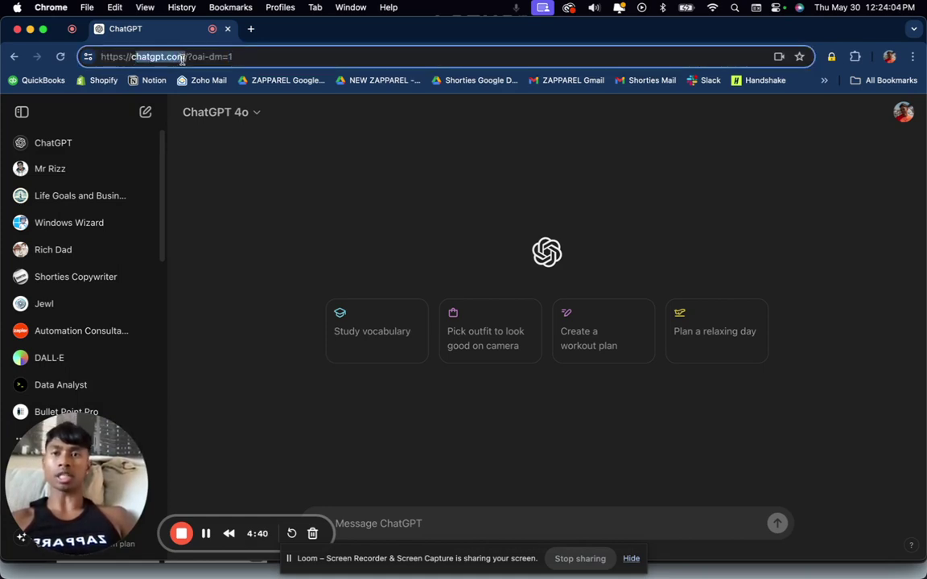
click(69, 369)
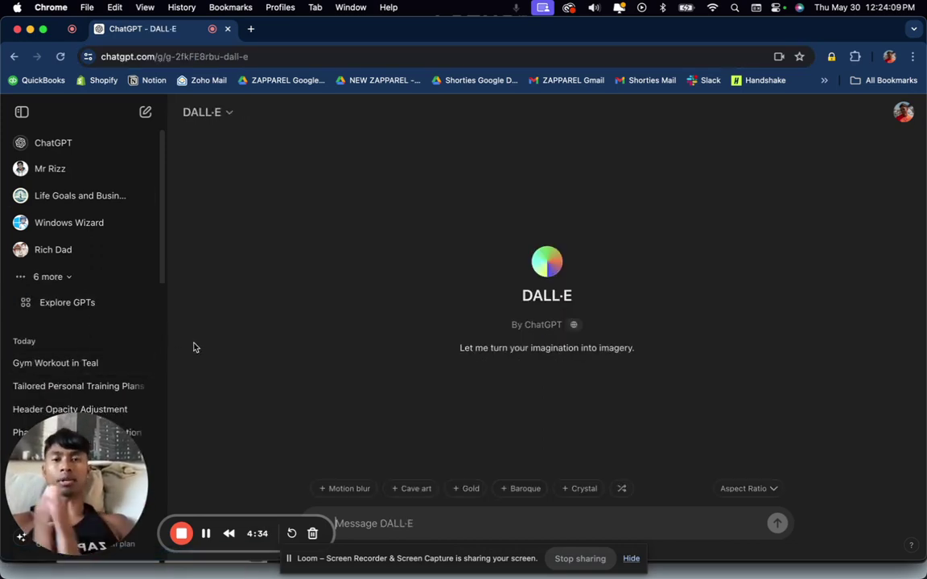
click(400, 527)
text(create an im)
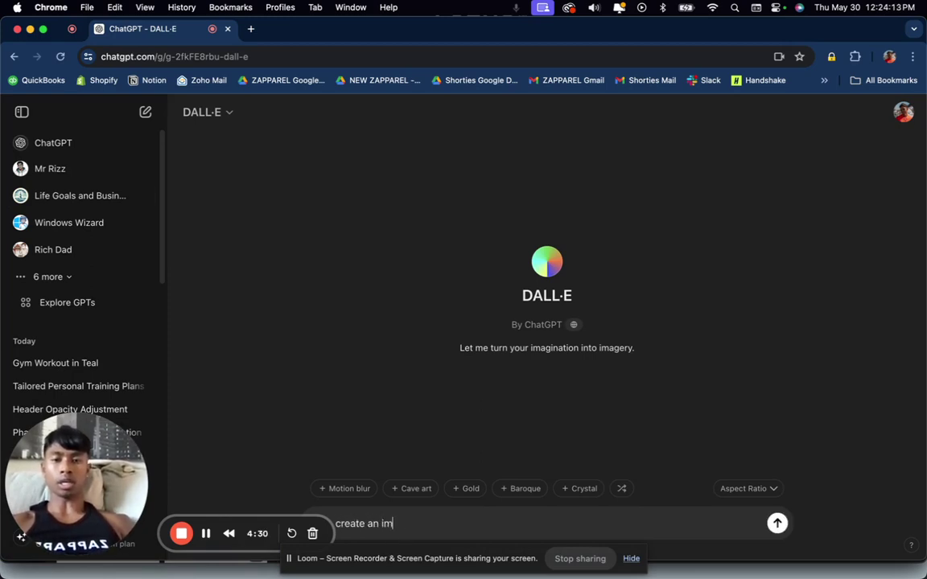
text(age of a dog)
key(Return)
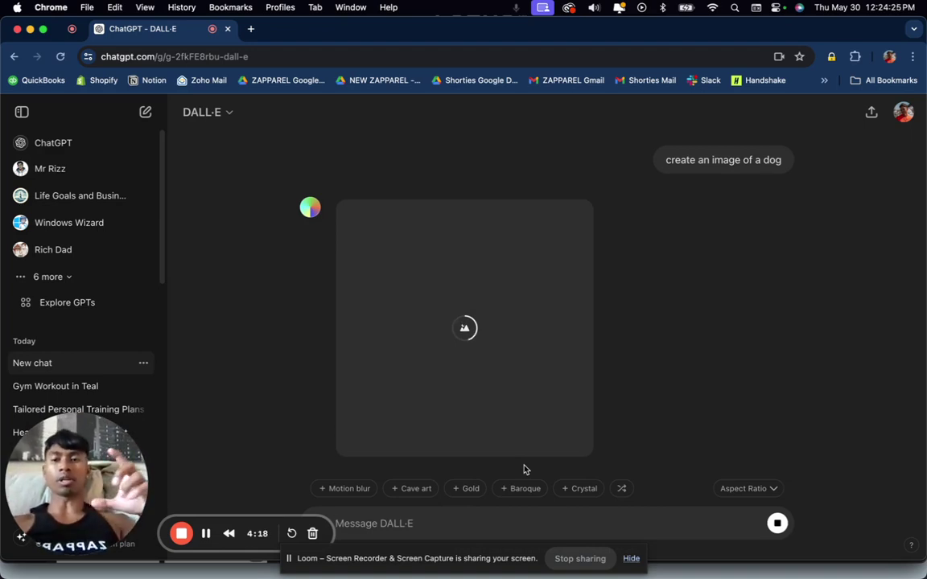
Look over the aspect ratio options without changing them, and open the second generated dog image in the enlarged view.
click(771, 489)
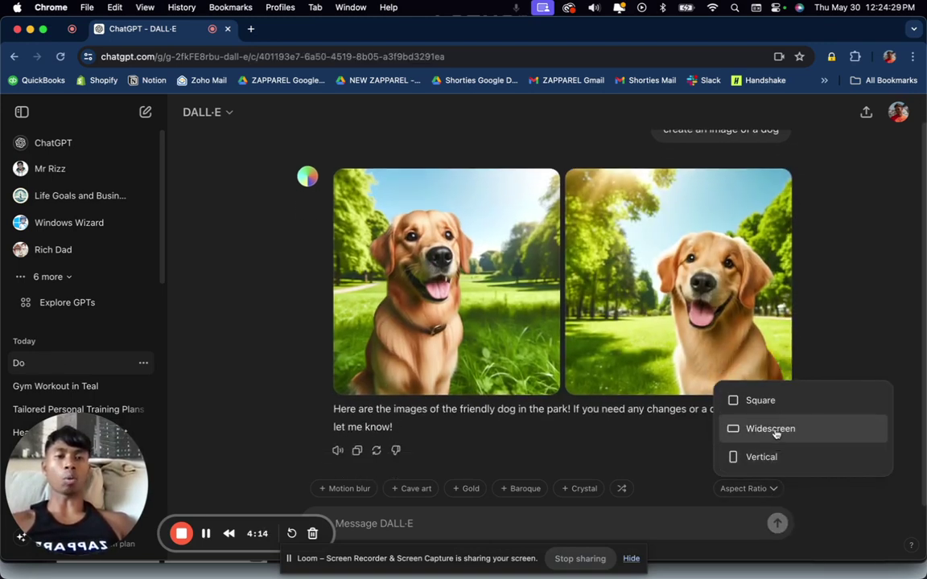
click(855, 324)
click(573, 317)
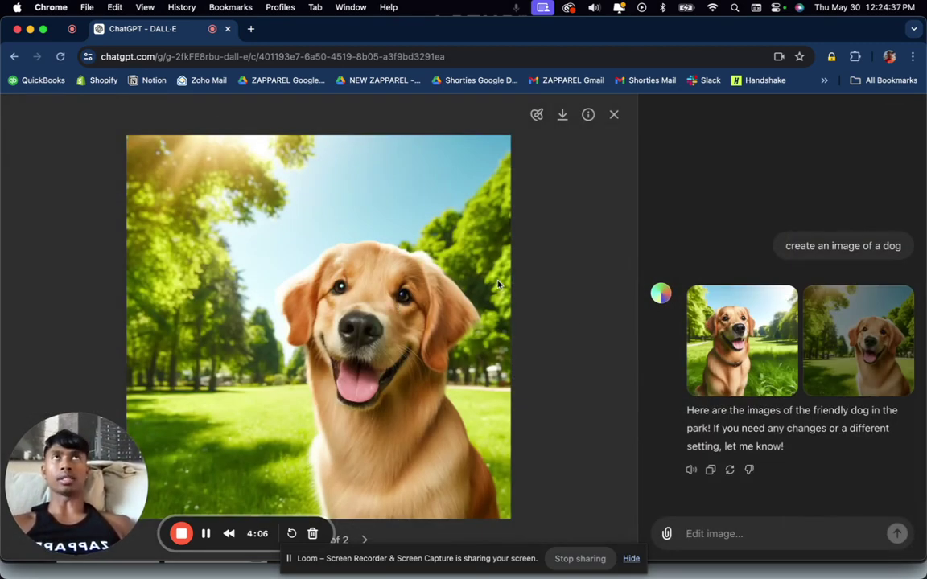
right_click(444, 288)
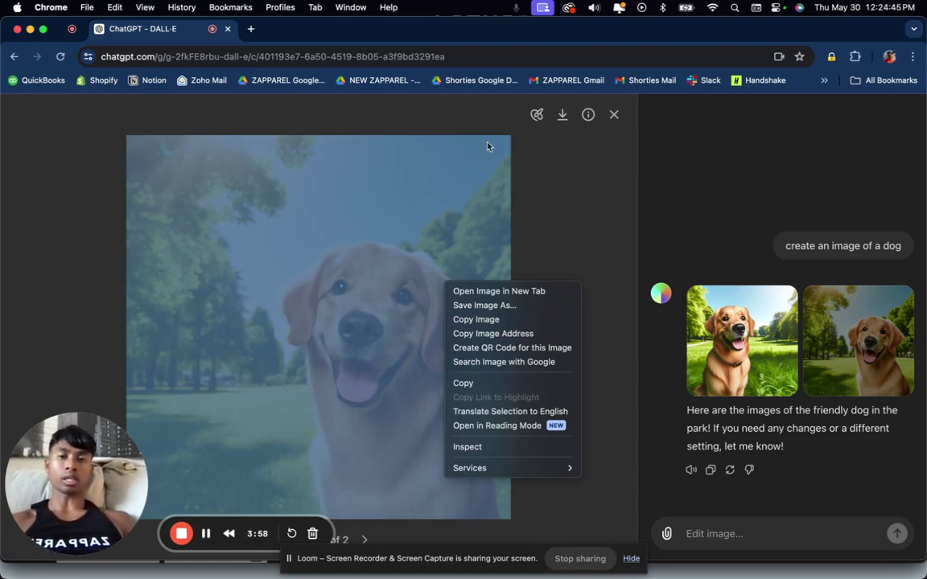
click(584, 229)
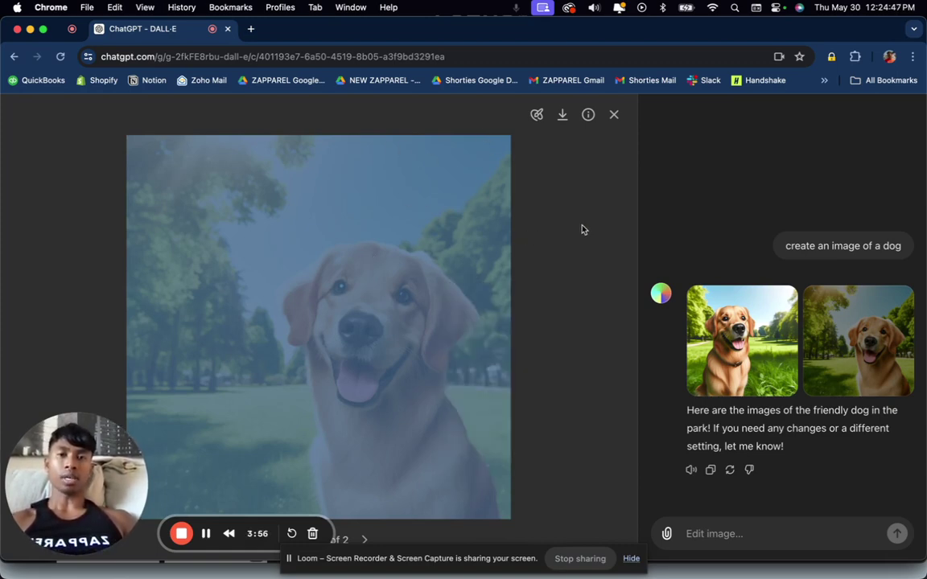
right_click(376, 272)
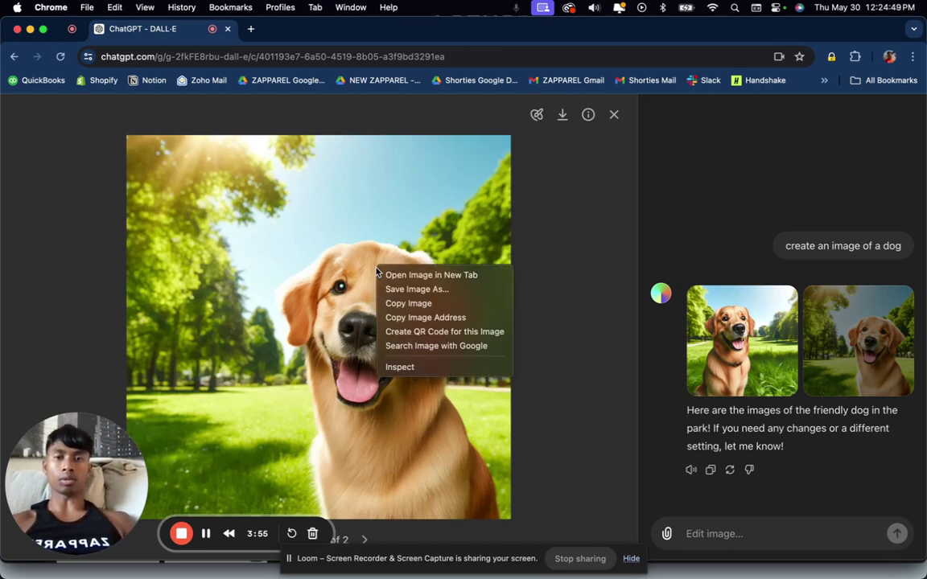
click(435, 290)
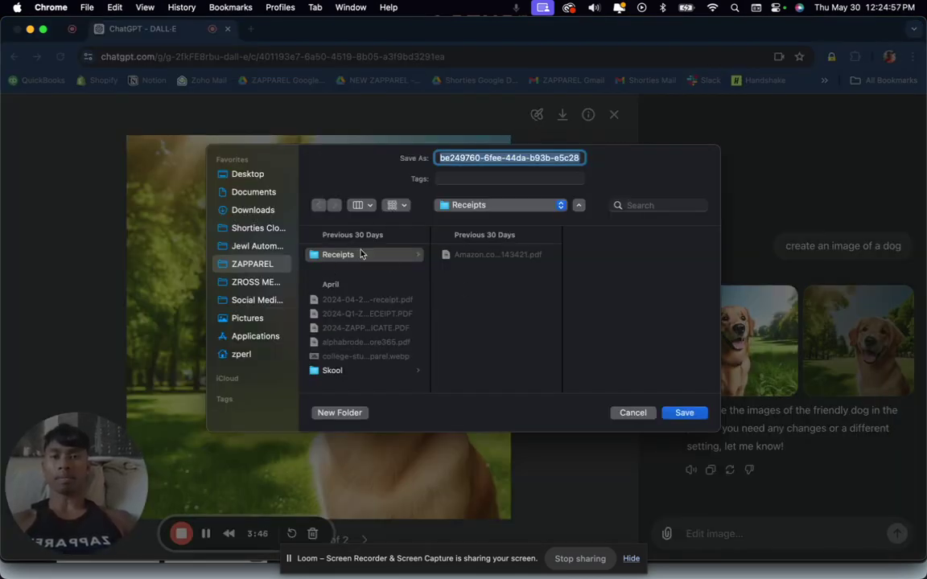
click(632, 413)
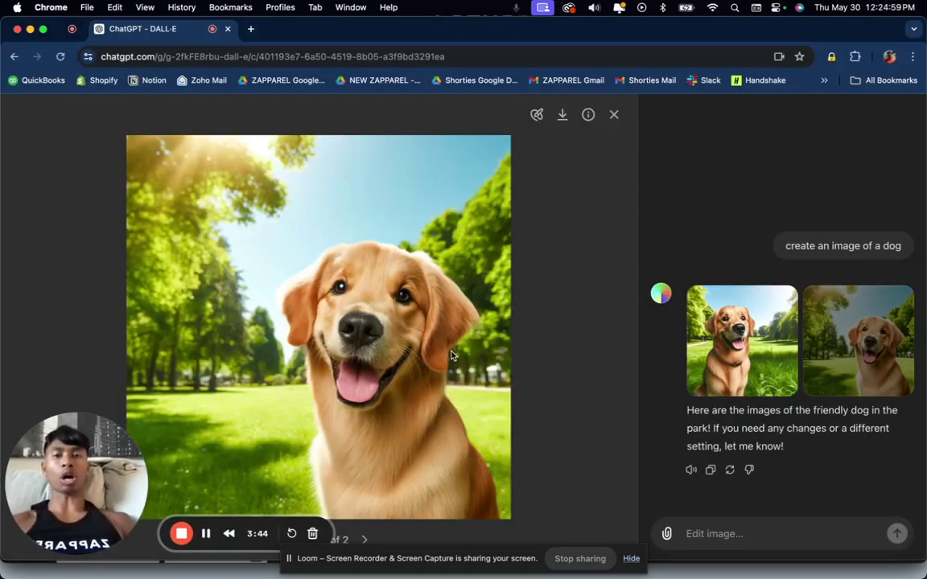
Copy the enlarged dog image and open Canva in a new browser tab.
right_click(455, 352)
click(474, 387)
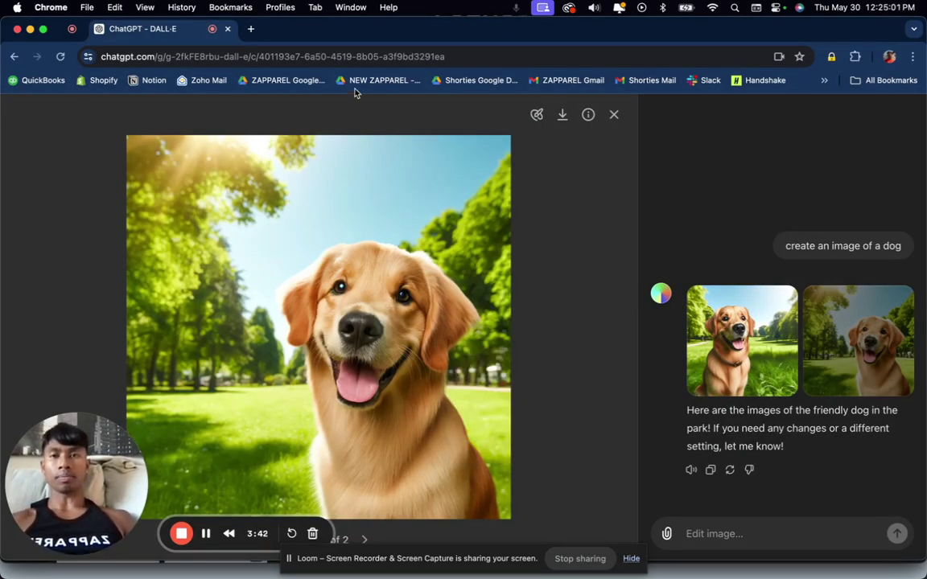
click(250, 29)
text(can)
key(Return)
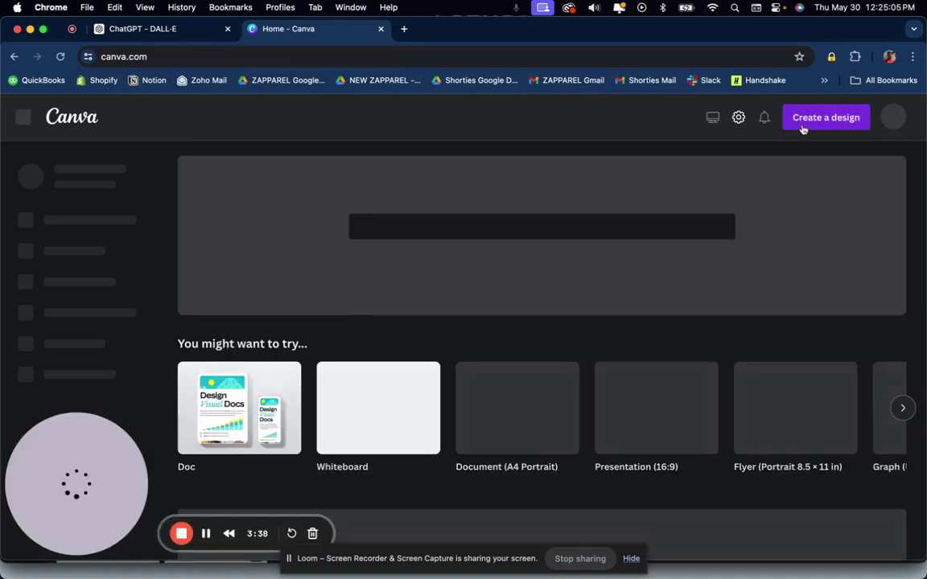
Create a new custom-size design using the recent 1080 × 1080 px size.
click(813, 121)
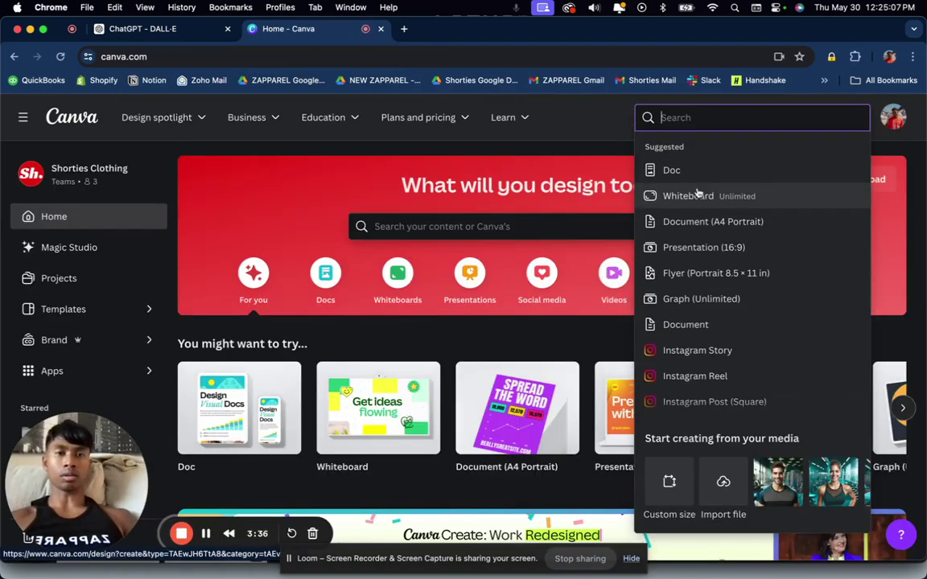
click(671, 480)
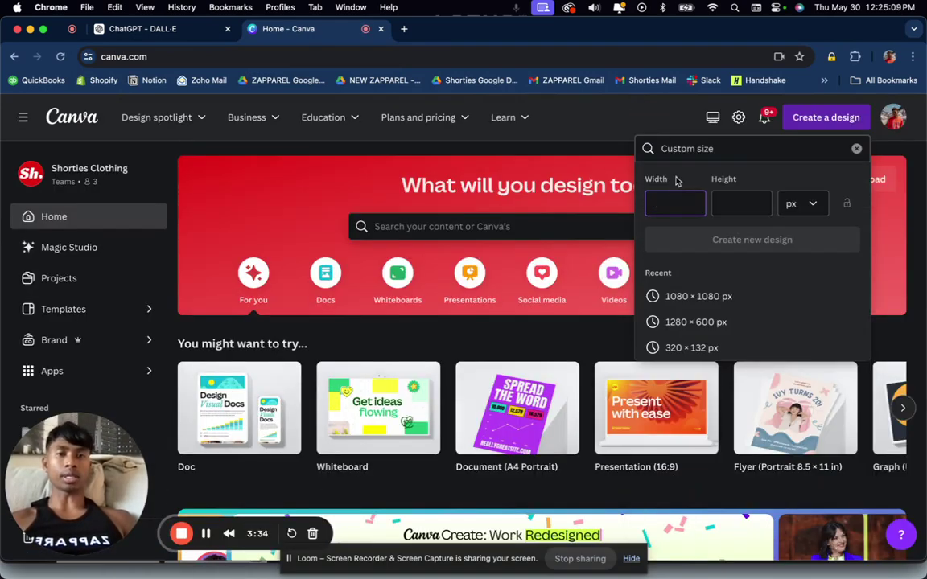
click(697, 297)
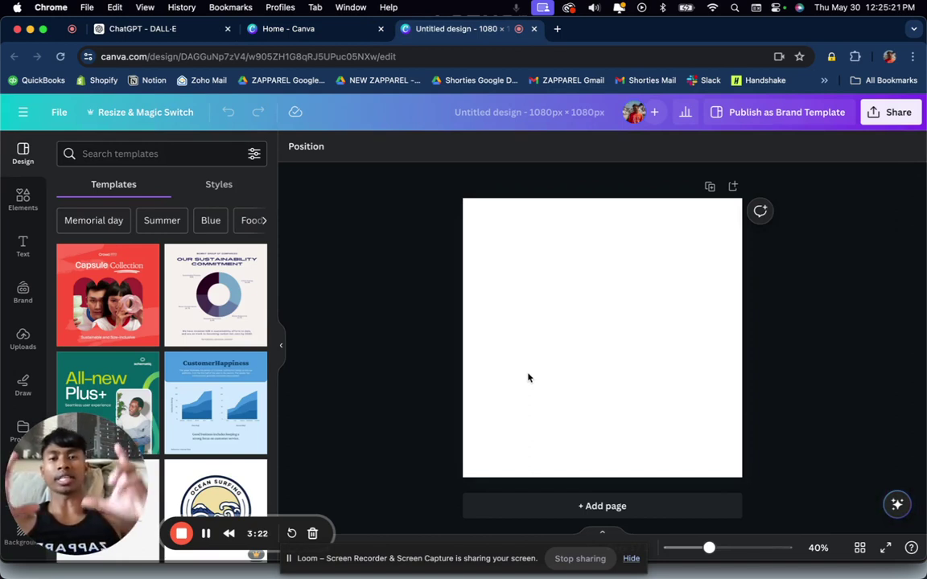
Paste the copied dog image onto the blank page and set it as the page background.
right_click(555, 364)
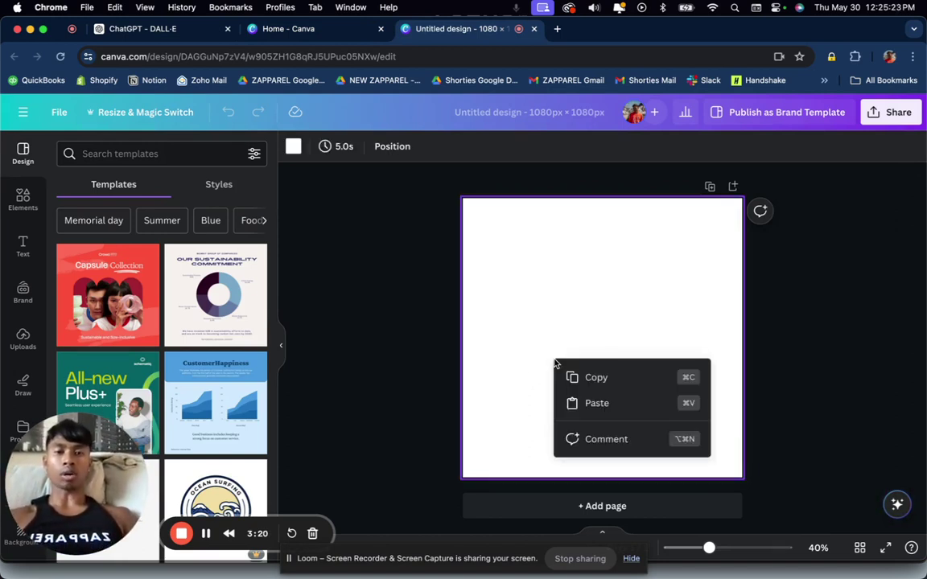
click(532, 356)
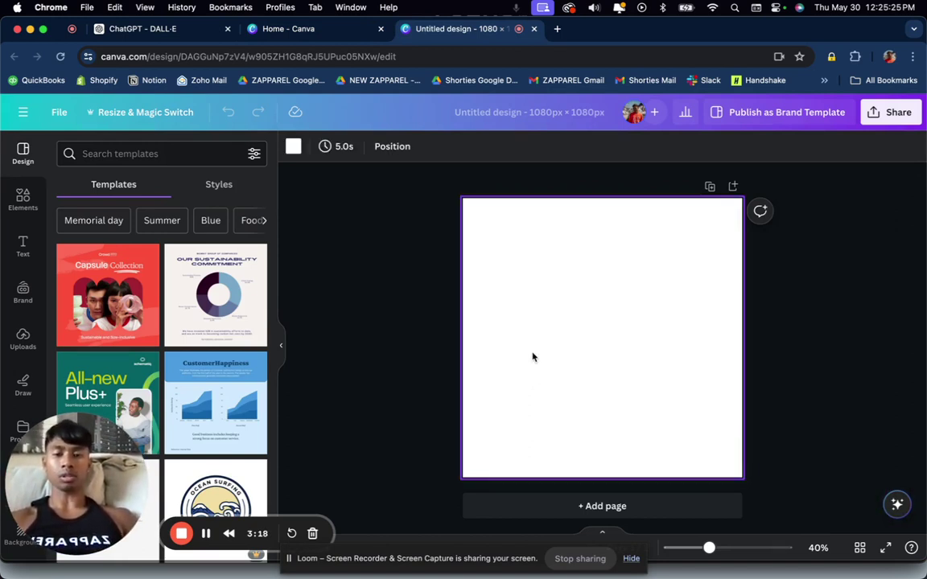
key(super+v)
right_click(561, 324)
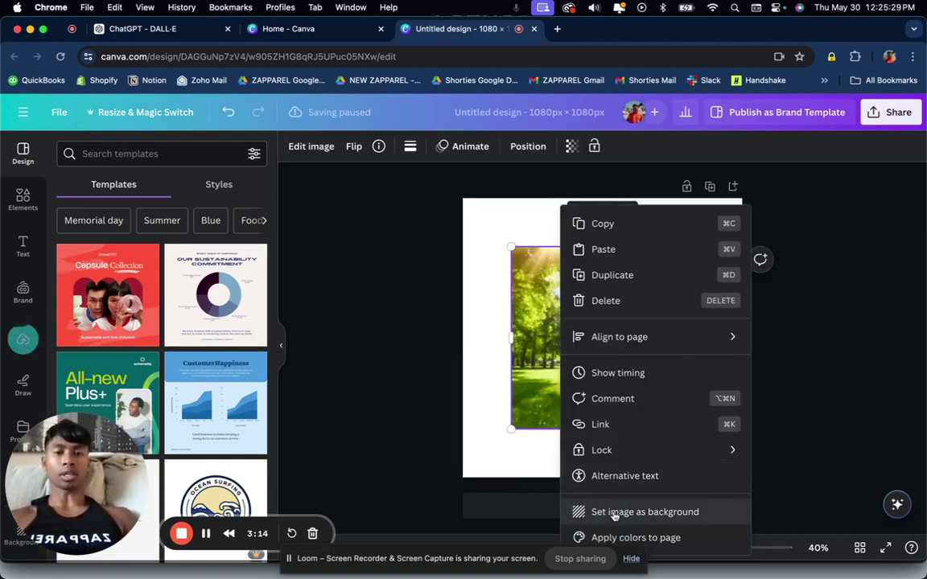
click(624, 512)
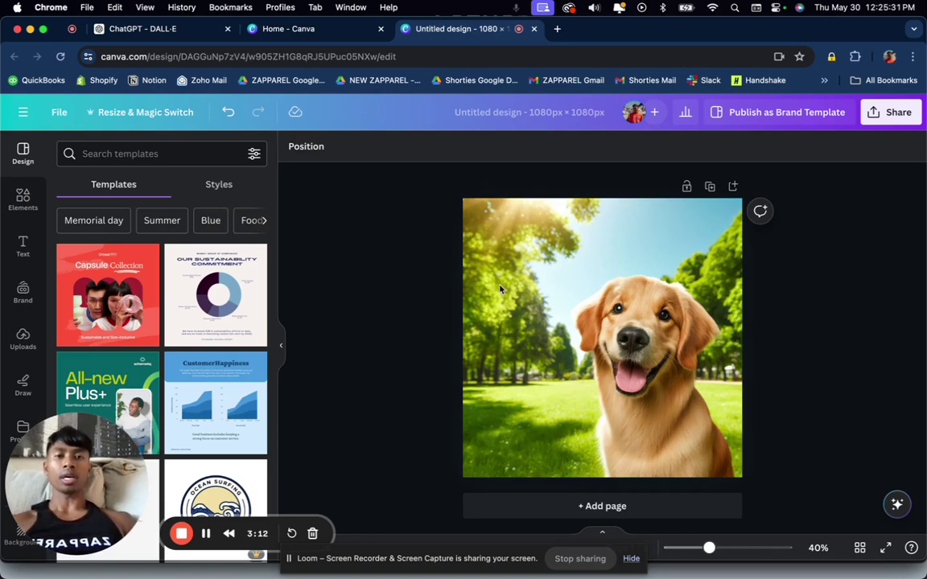
Rename the design as happy-dog.
click(554, 114)
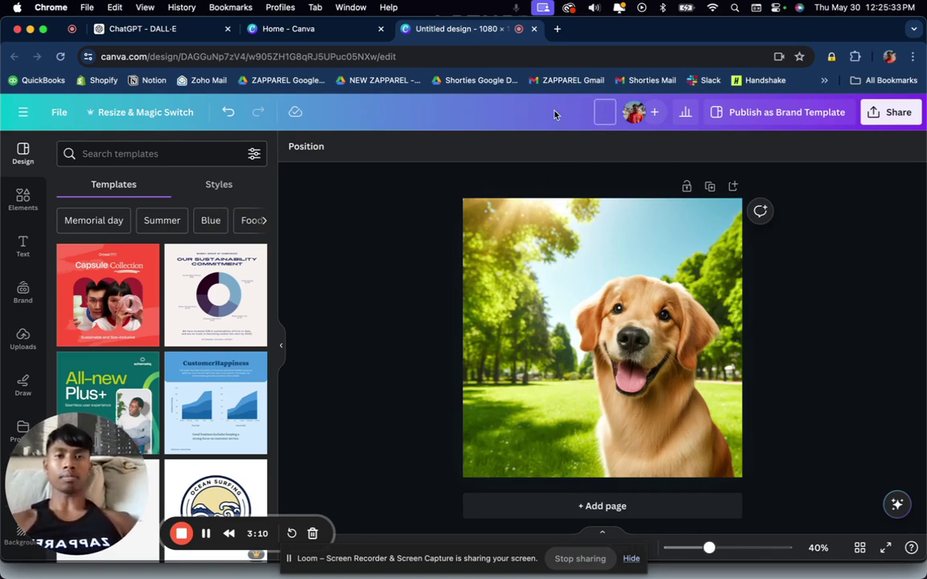
text(happy d)
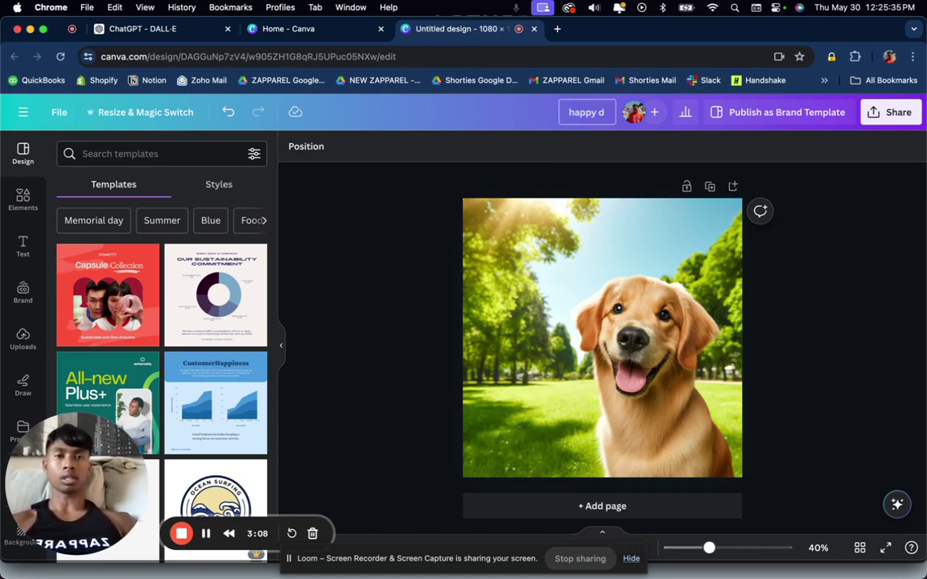
key(BackSpace)
key(BackSpace)
text(-dog)
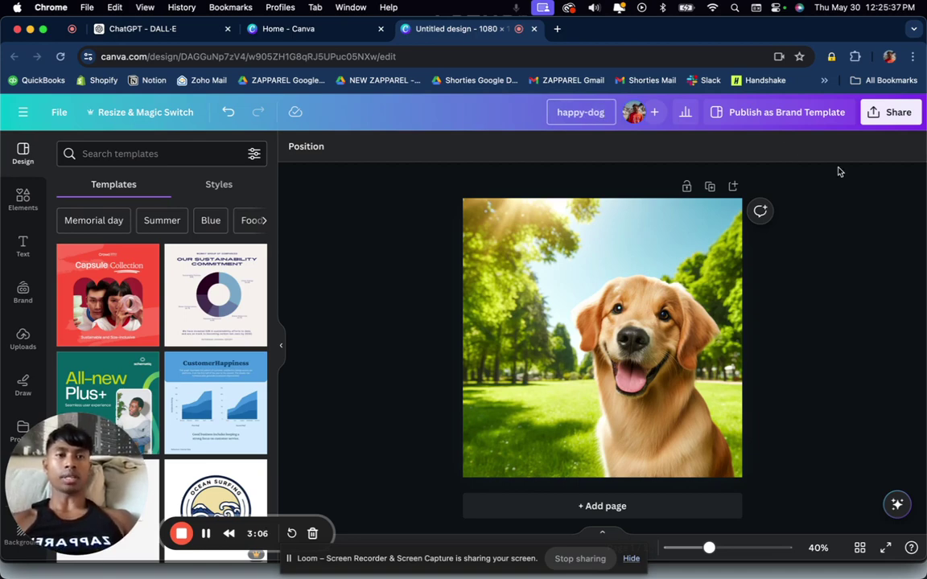
Download the happy-dog design with JPG as the file type.
click(893, 113)
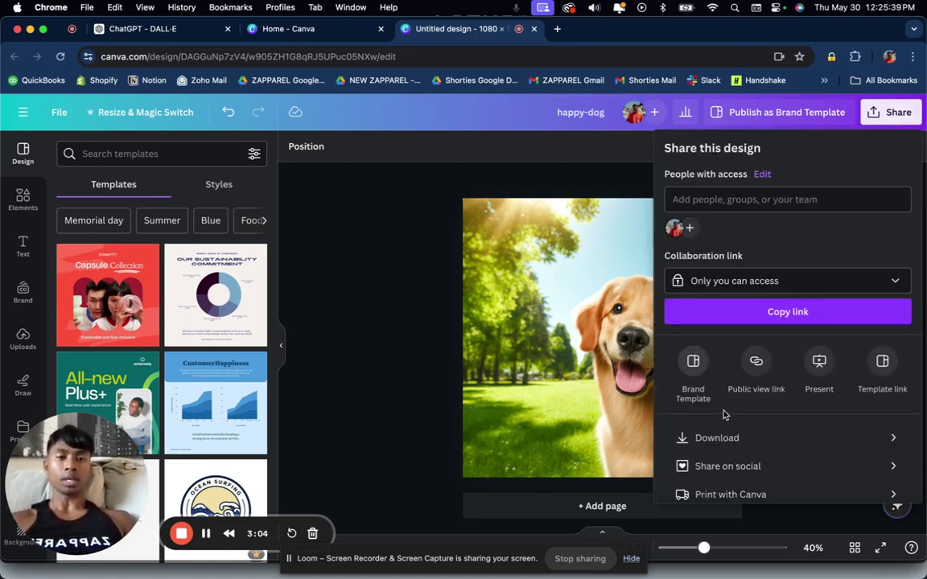
click(714, 438)
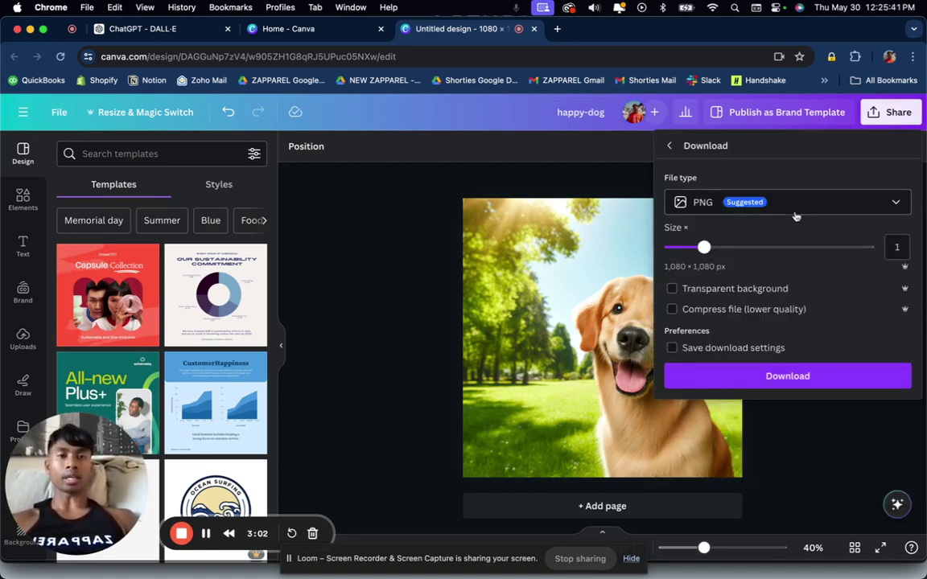
click(796, 208)
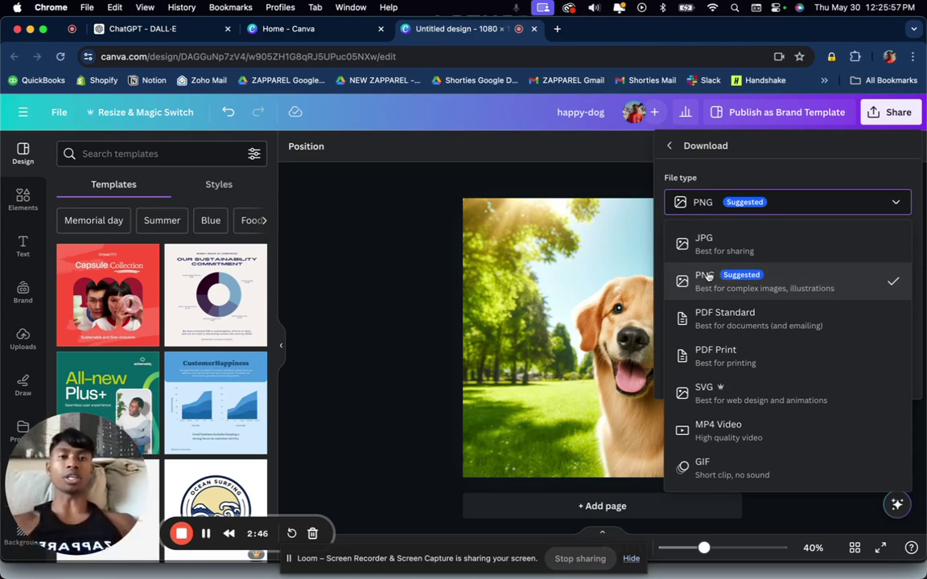
click(684, 241)
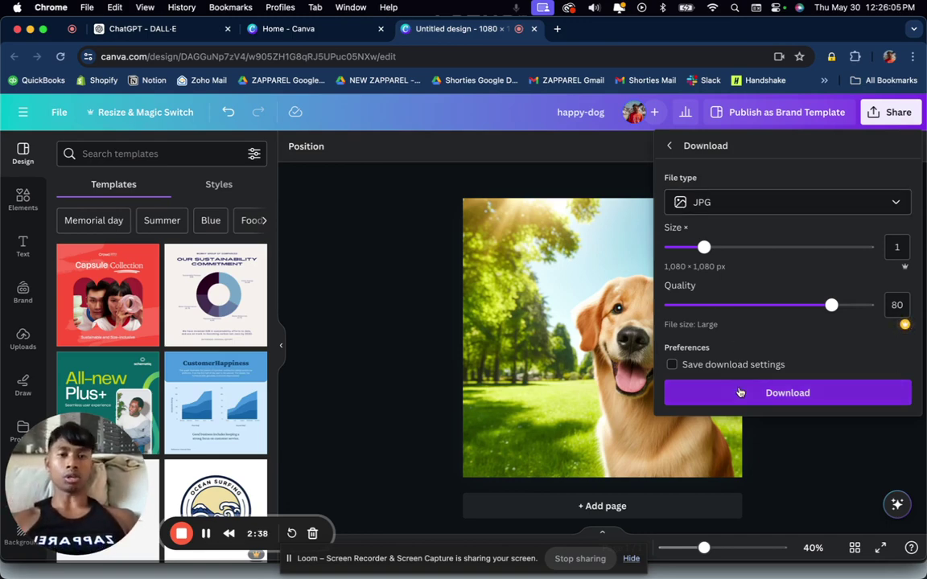
click(750, 400)
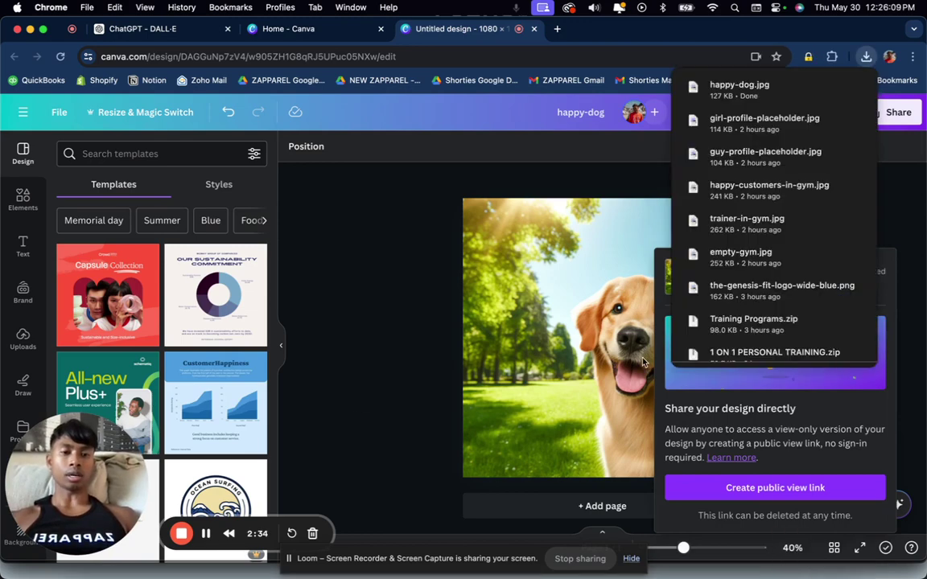
Open the downloaded happy-dog.jpg in Preview and check its file size in the general information.
mouse_move(821, 575)
click(792, 549)
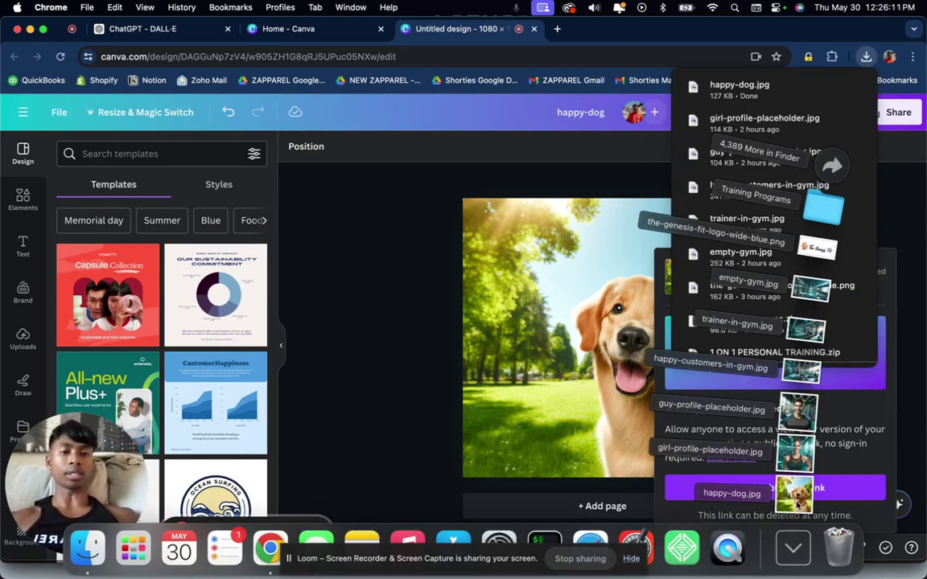
click(743, 497)
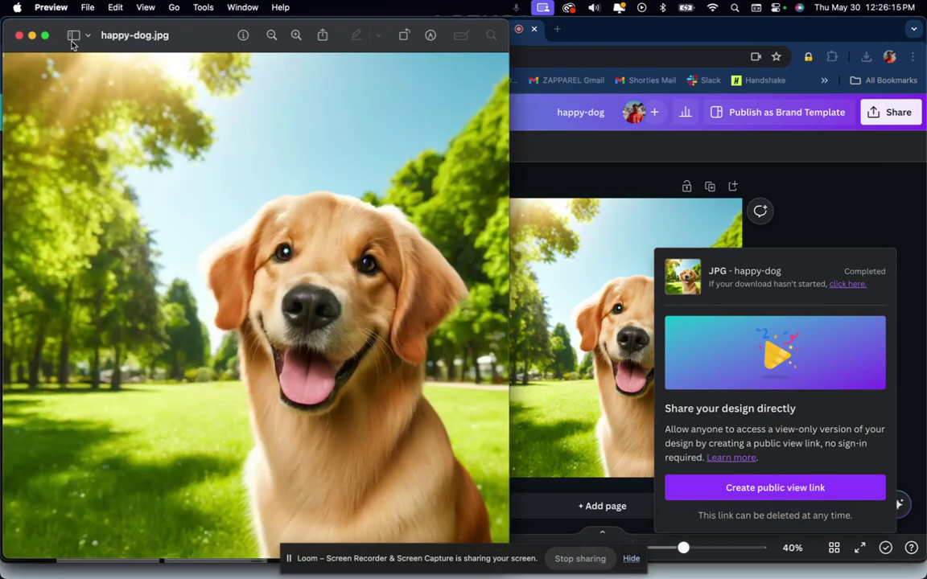
click(242, 36)
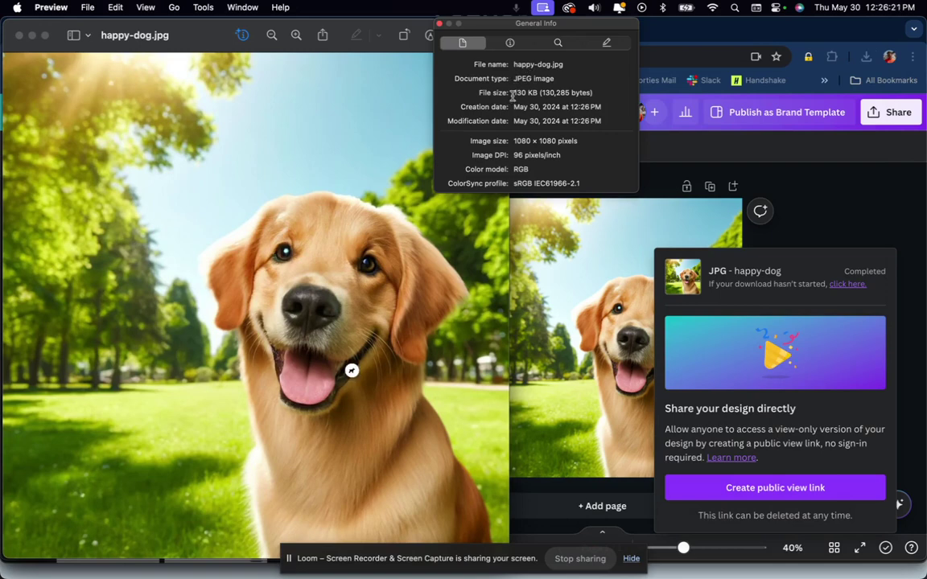
drag(512, 94, 539, 95)
click(515, 118)
Switch back to Canva and download the happy-dog design as a PNG.
click(699, 170)
click(884, 114)
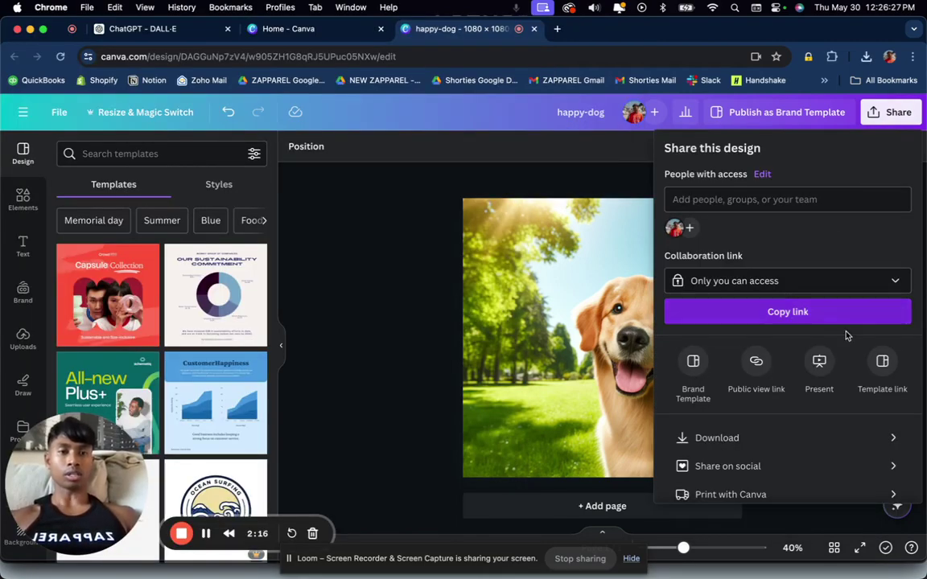
click(823, 439)
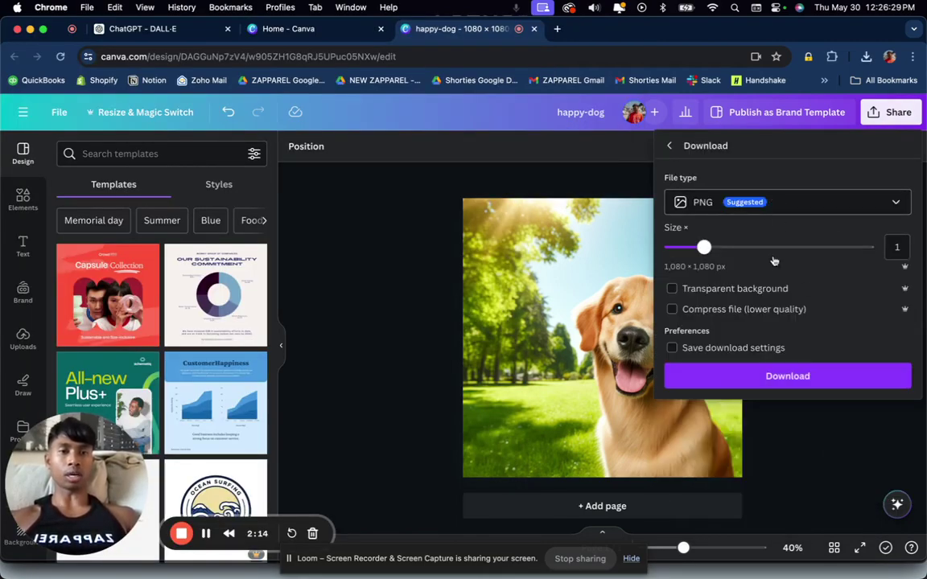
click(782, 376)
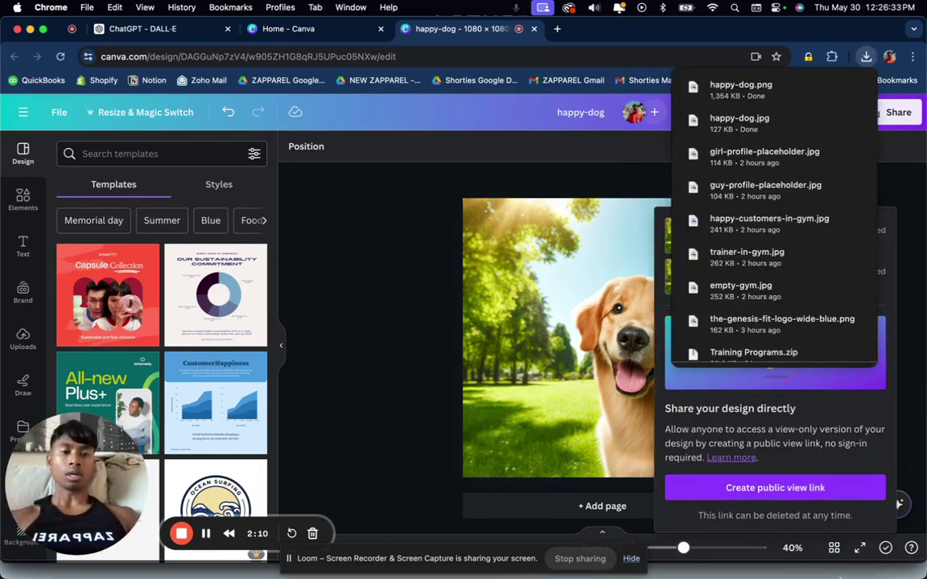
Open the downloaded happy-dog.png in Preview and check its file size in the general information.
click(816, 549)
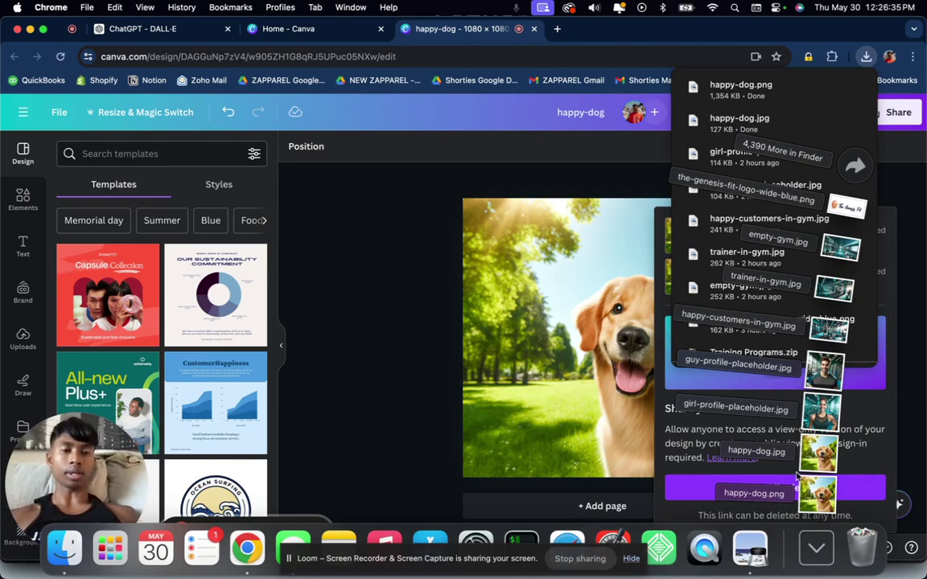
click(307, 135)
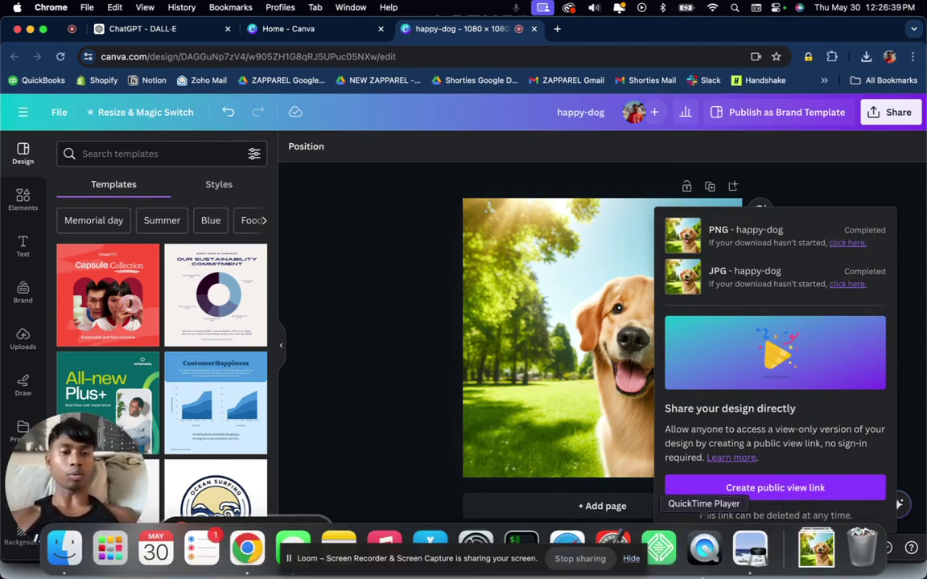
click(817, 547)
click(818, 492)
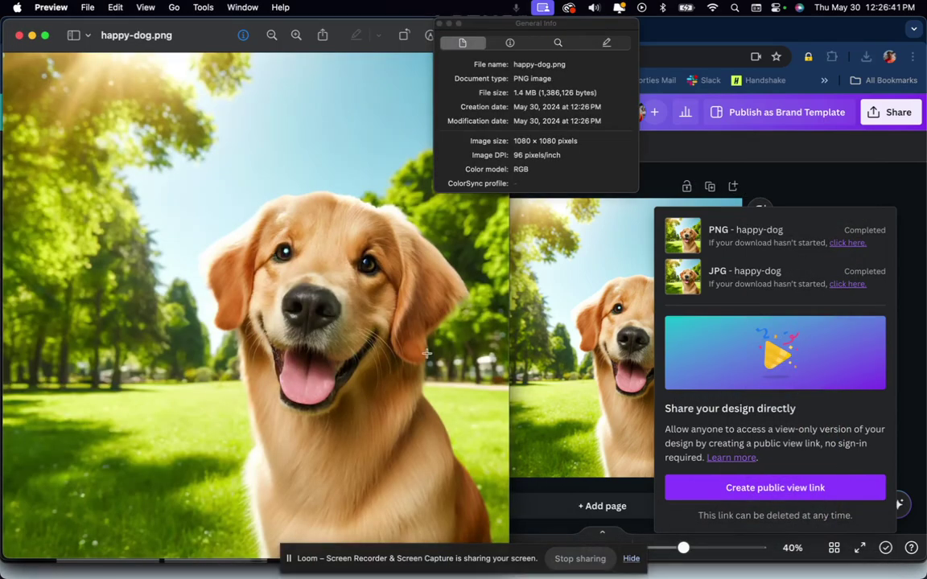
Switch to the happy-dog.jpg window and bring up its general information to compare the file size.
key(ctrl+Up)
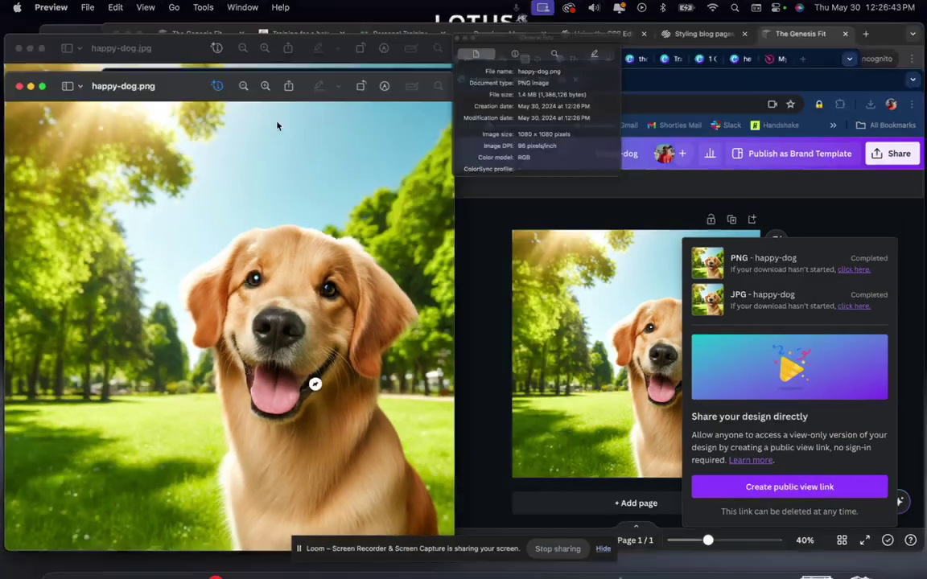
click(159, 164)
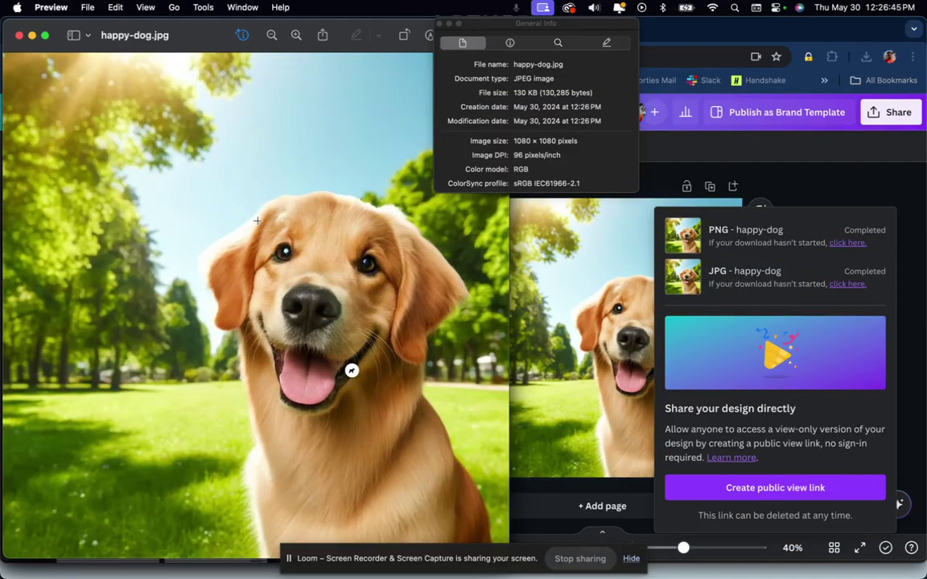
key(ctrl+Up)
click(151, 387)
click(242, 36)
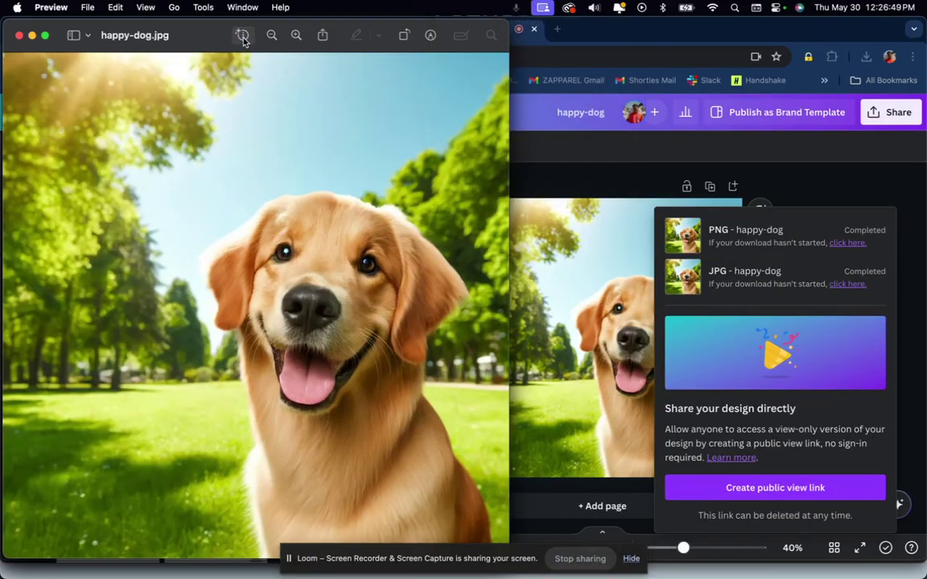
click(243, 37)
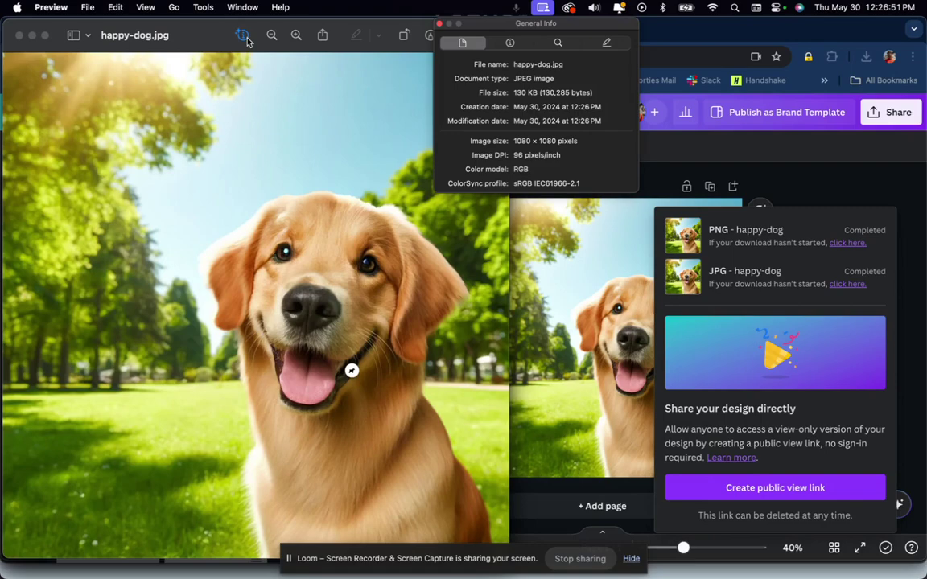
Switch to the happy-dog.png window, show its general information and highlight the file size.
key(ctrl+Up)
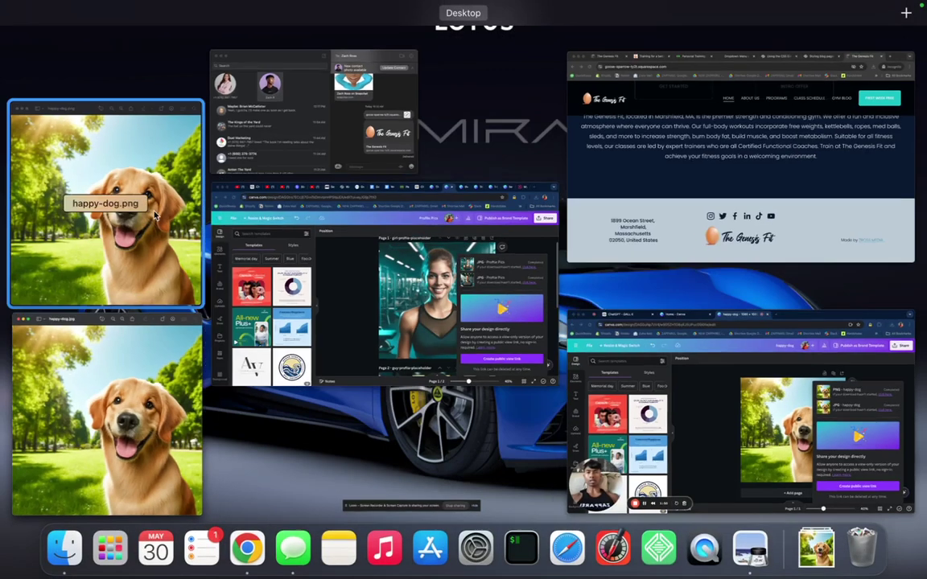
click(113, 185)
click(243, 37)
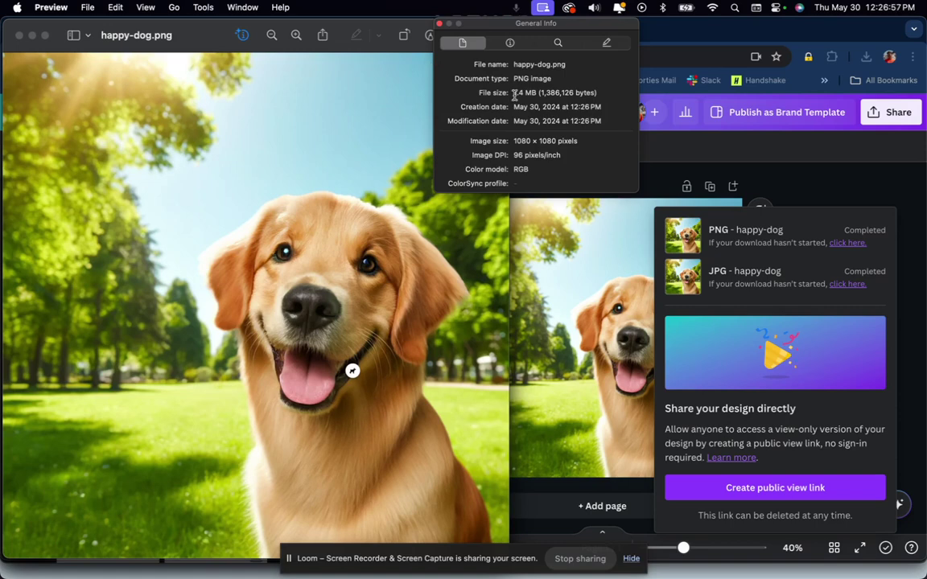
drag(515, 93, 532, 95)
Return to happy-dog.jpg, highlight the file size in its general information, and close the JPG window.
key(ctrl+Up)
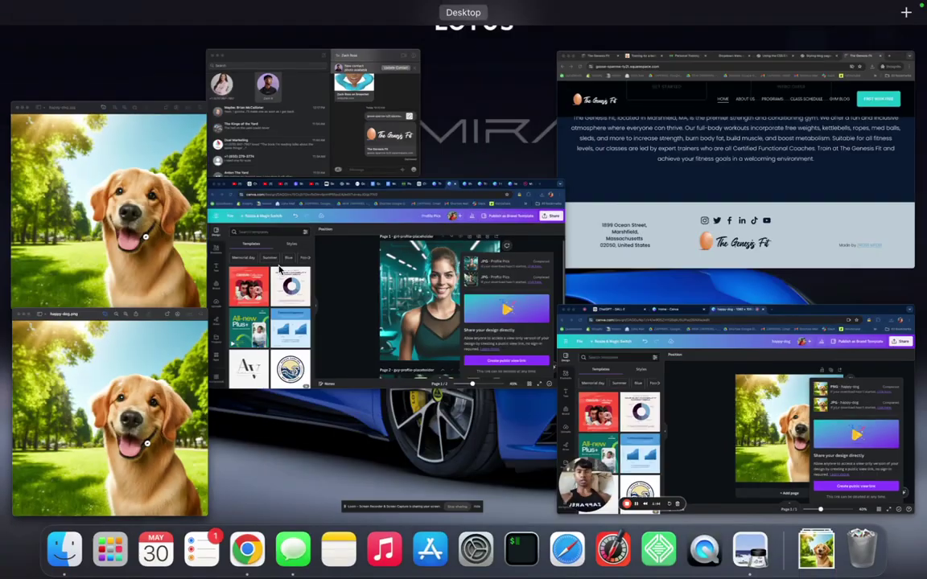
click(104, 370)
key(ctrl+Up)
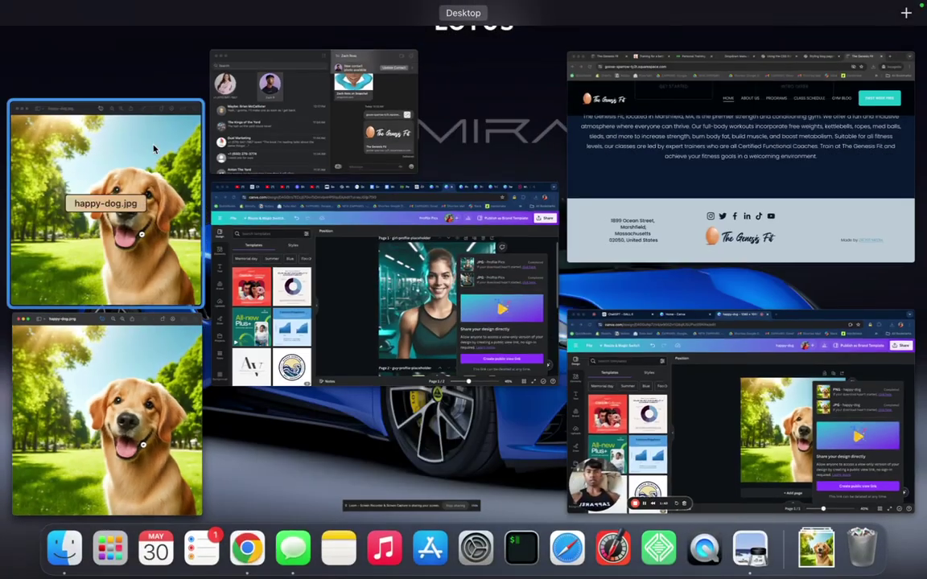
click(109, 201)
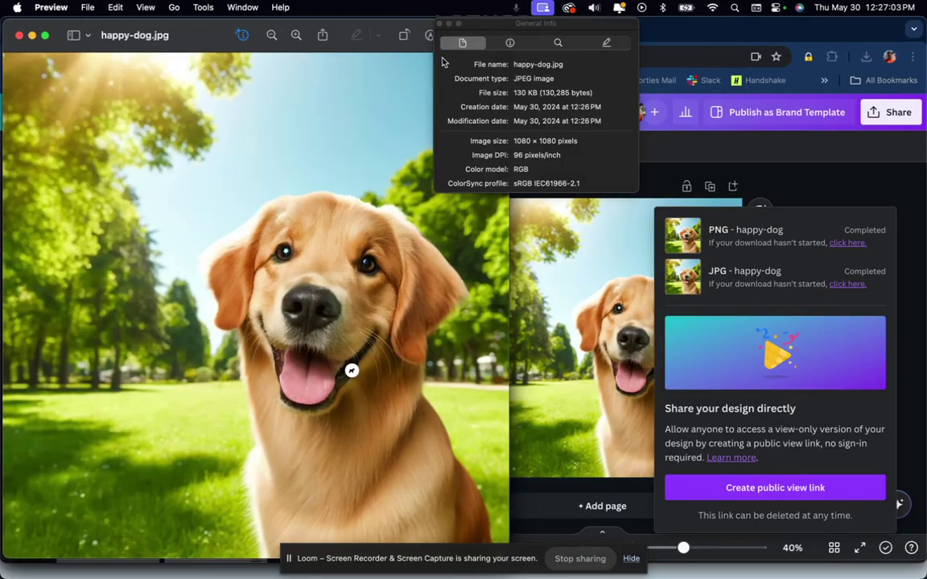
key(super+i)
key(ctrl+Up)
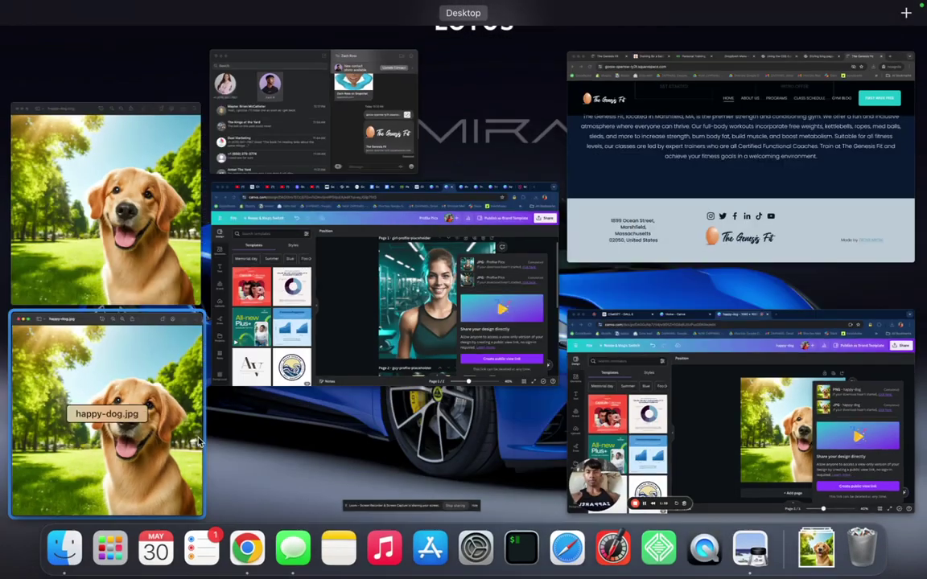
click(201, 441)
click(244, 44)
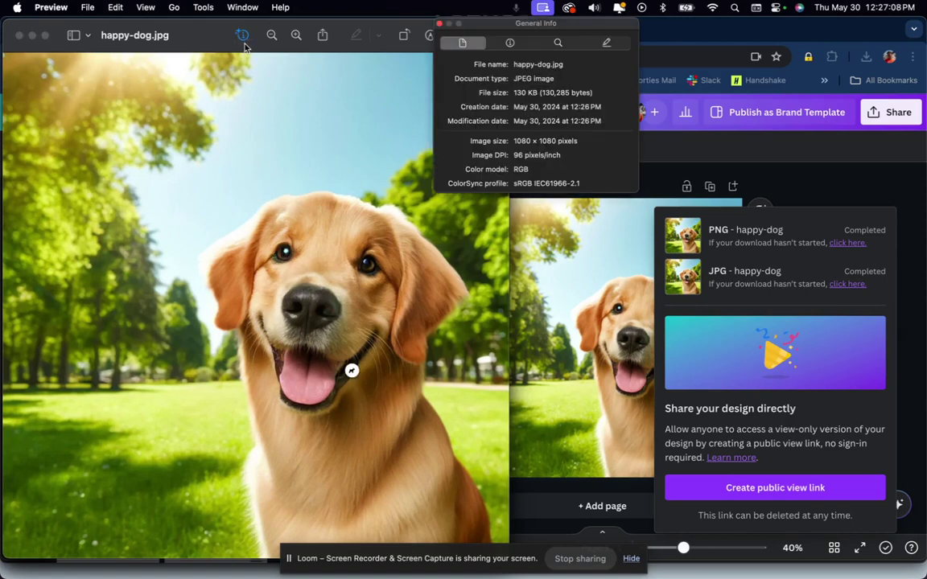
double_click(534, 92)
click(20, 36)
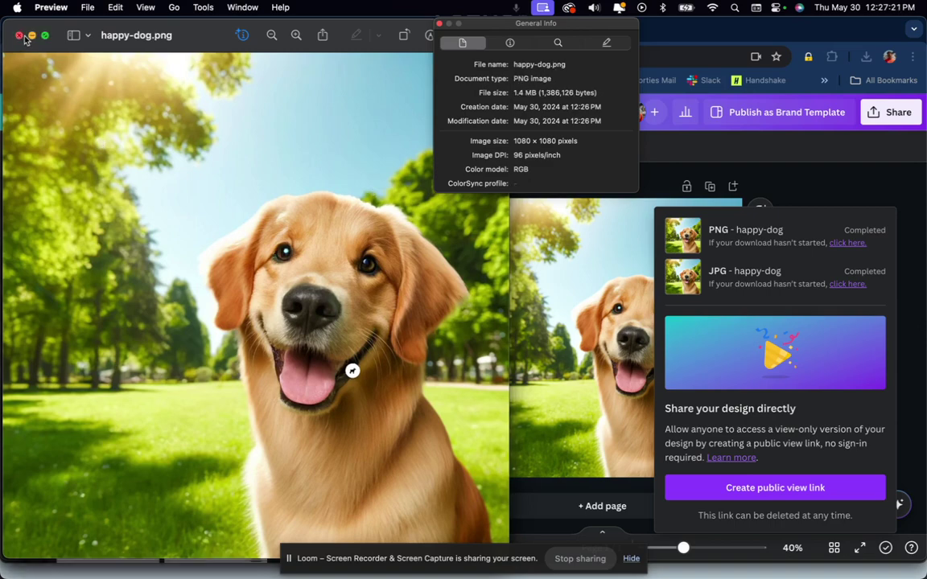